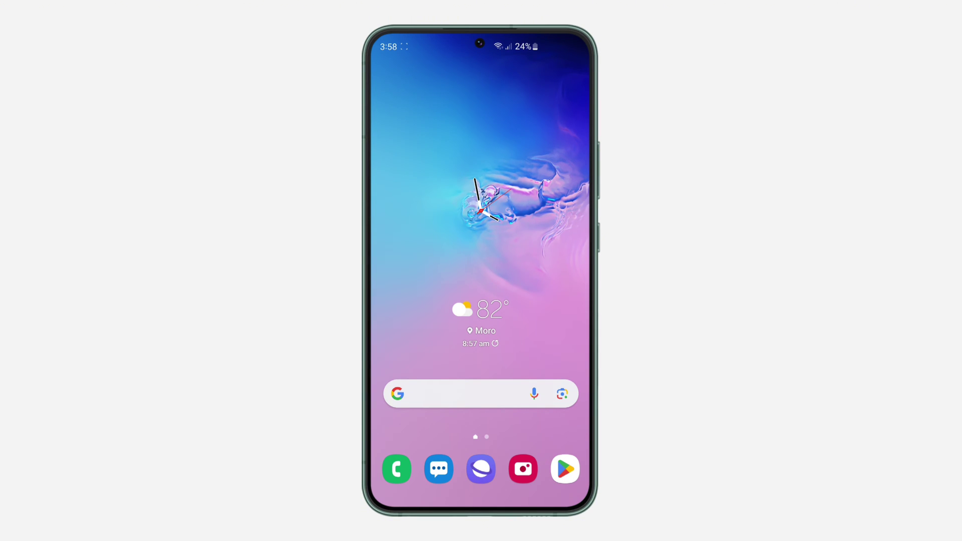
- Launch Settings from the app drawer and go to the Apps page listing installed apps
drag(481, 421, 481, 226)
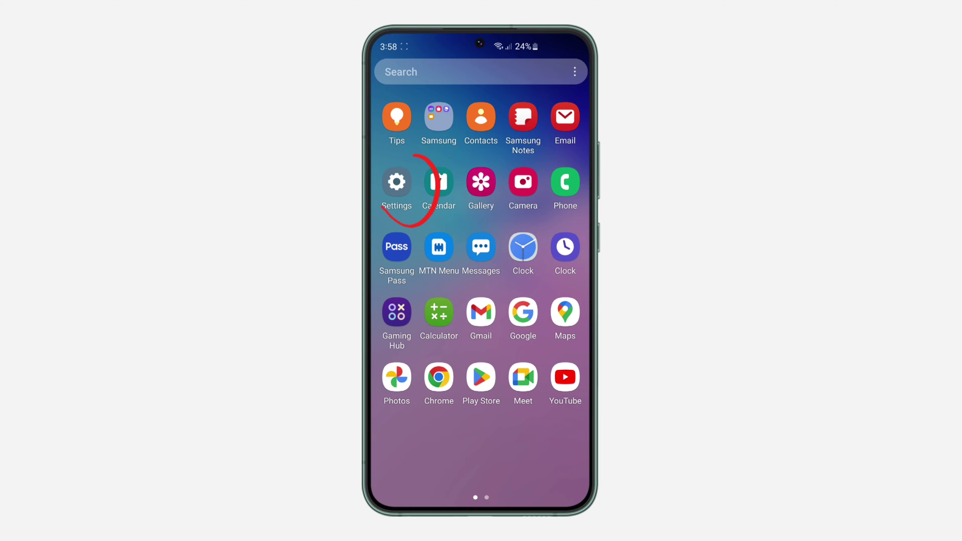
click(396, 181)
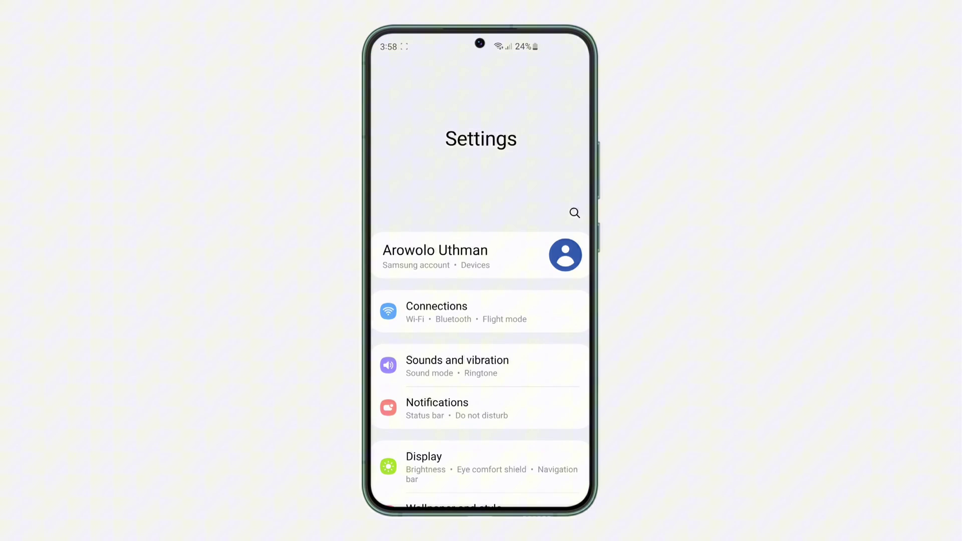
scroll(481, 339, down, 10)
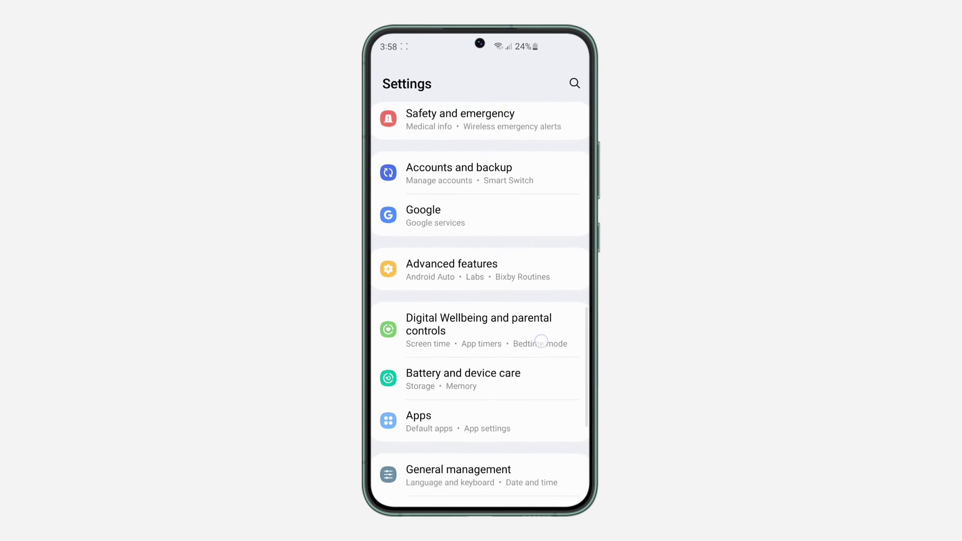
drag(426, 204, 431, 280)
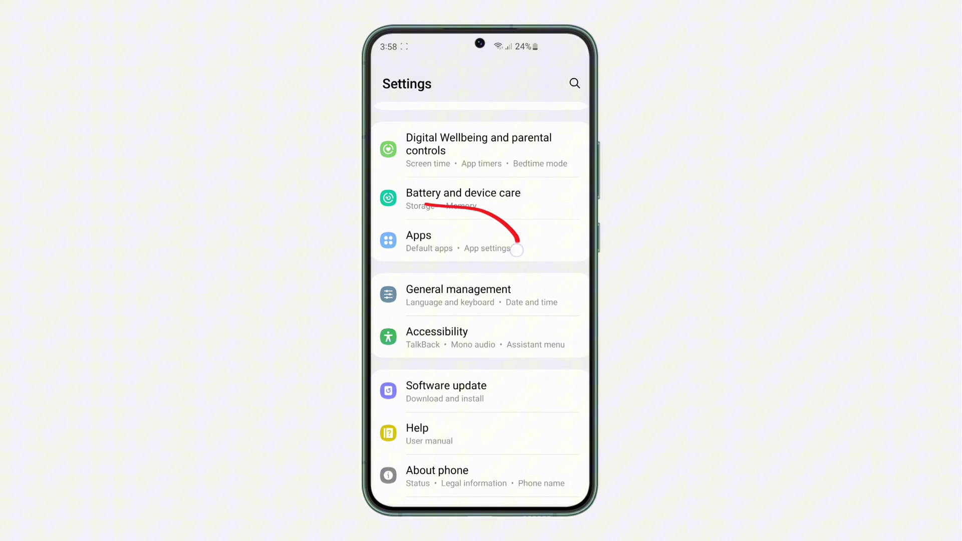
click(452, 242)
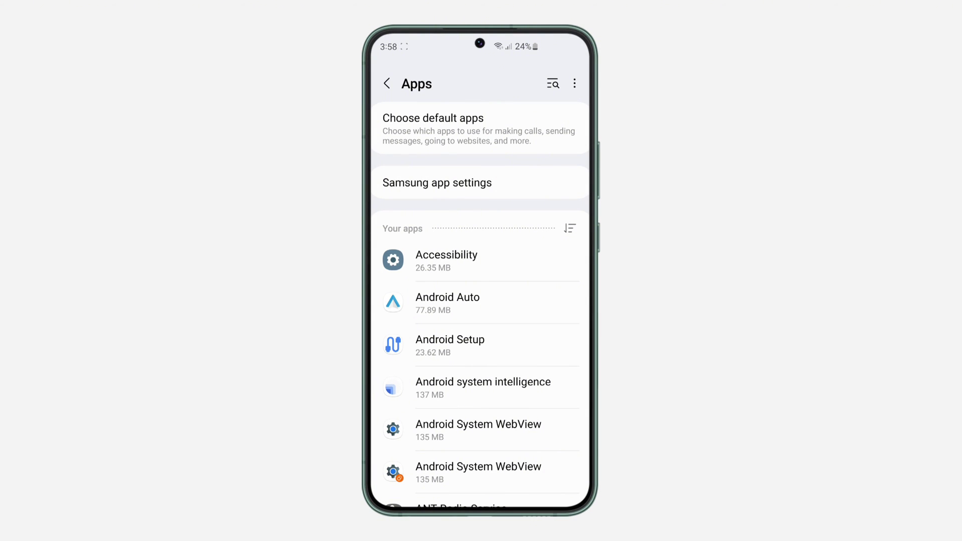
- Filter Your apps to Disabled, leaving AR Zone, Clock and Lightroom listed
drag(565, 206, 556, 213)
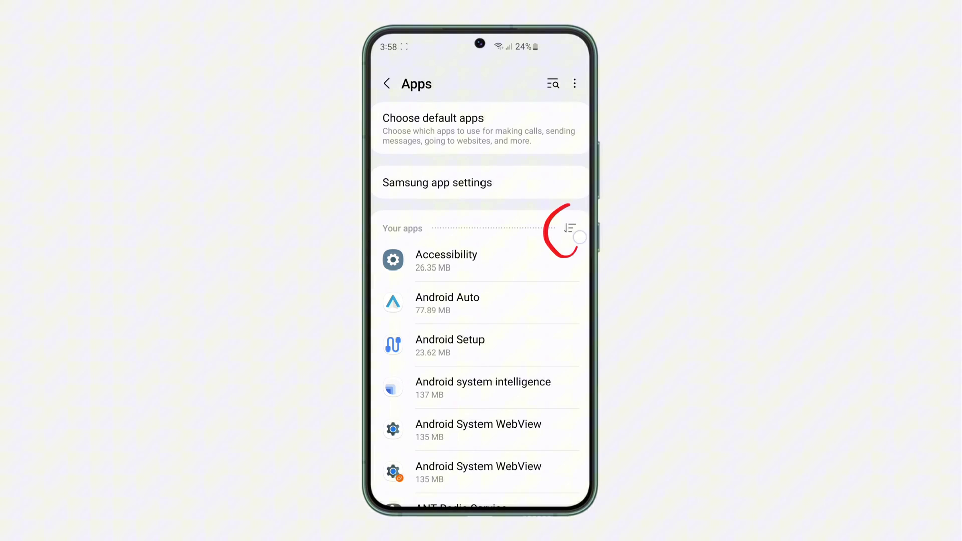
mouse_move(531, 262)
mouse_down()
mouse_move(543, 265)
mouse_move(443, 301)
mouse_up()
click(570, 229)
click(436, 284)
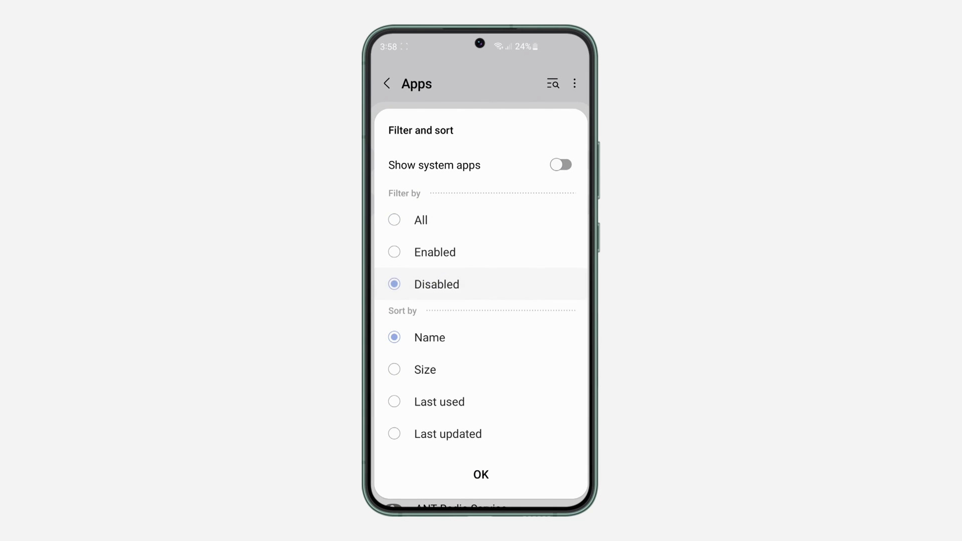
drag(485, 436, 462, 452)
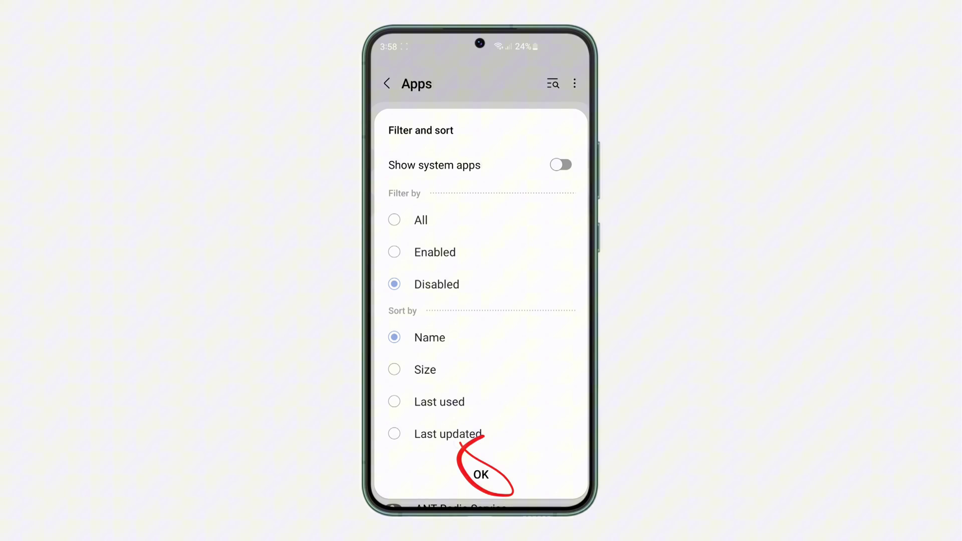
click(481, 474)
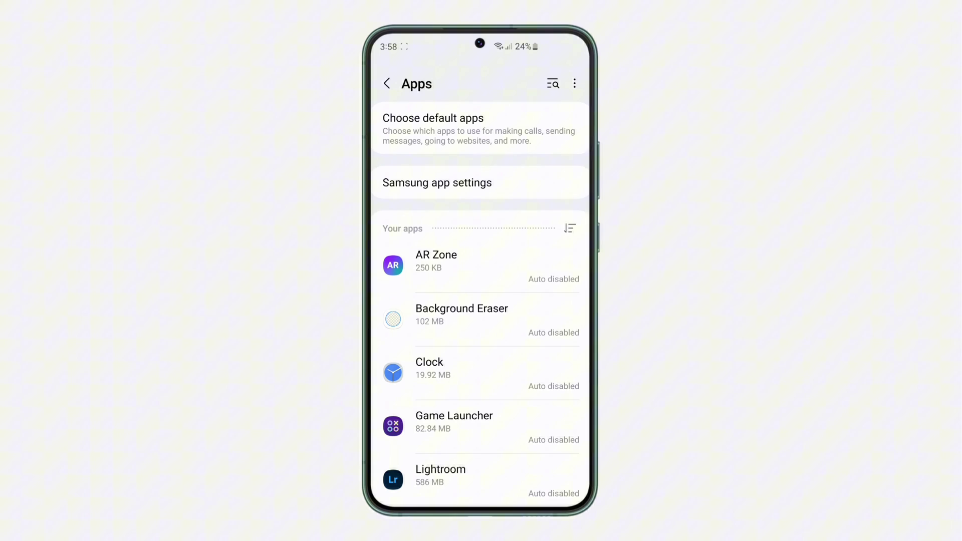
click(507, 267)
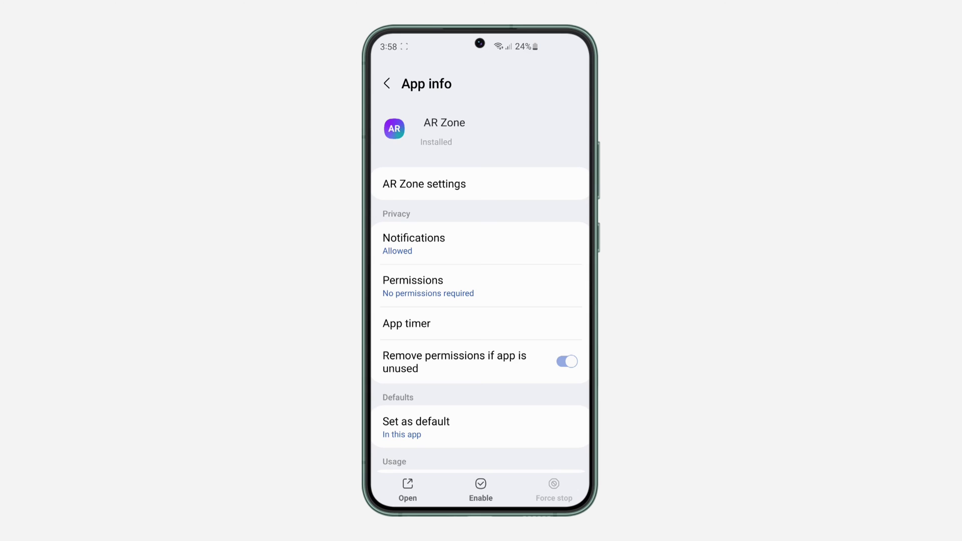
click(386, 83)
scroll(480, 301, down, 2)
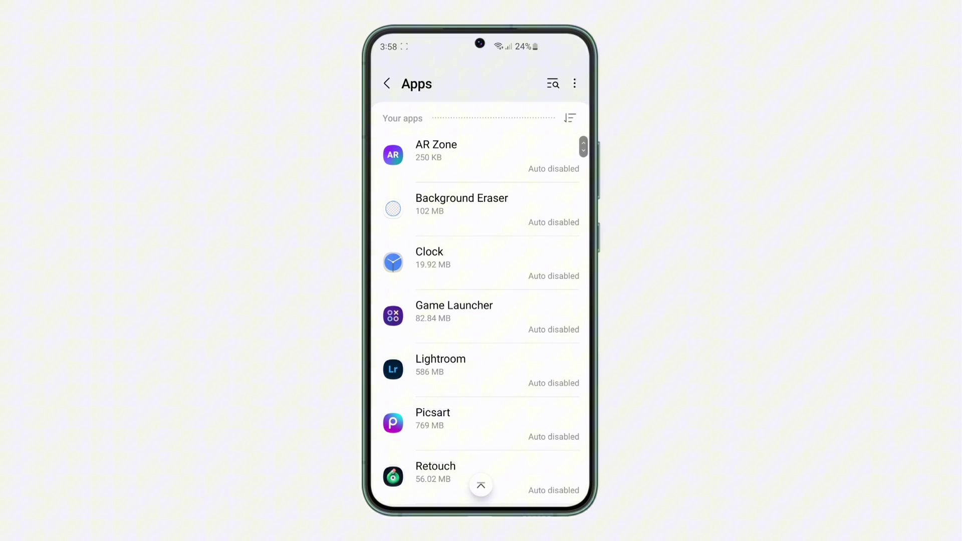
scroll(479, 301, down, 1)
scroll(480, 300, up, 3)
- Switch the apps filter back to All, then exit Settings to the home screen
click(570, 118)
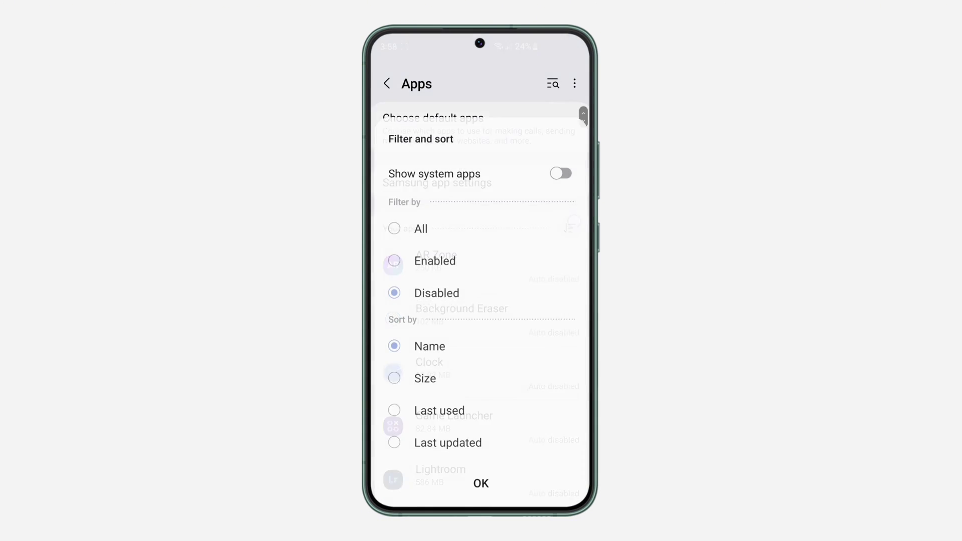
click(421, 228)
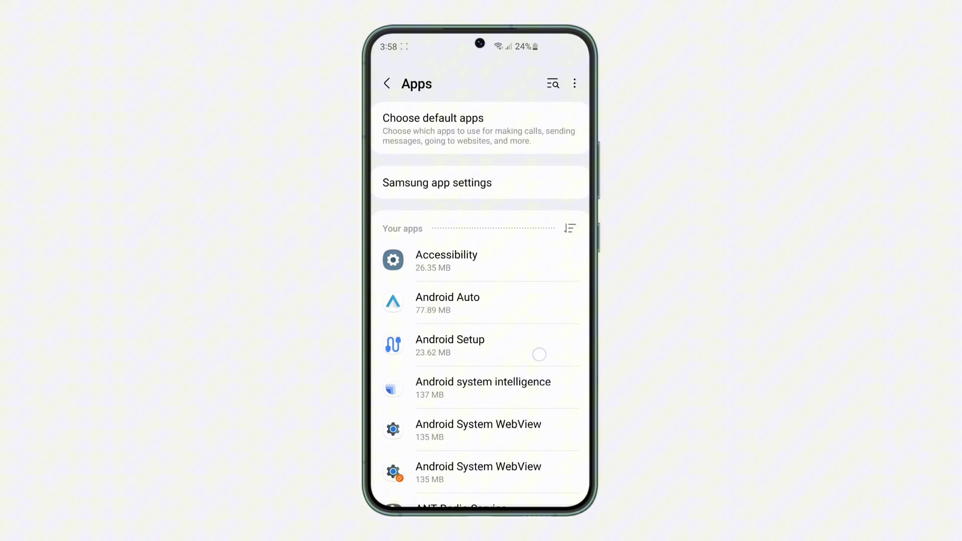
key(Escape)
key(Escape)
key(Escape)
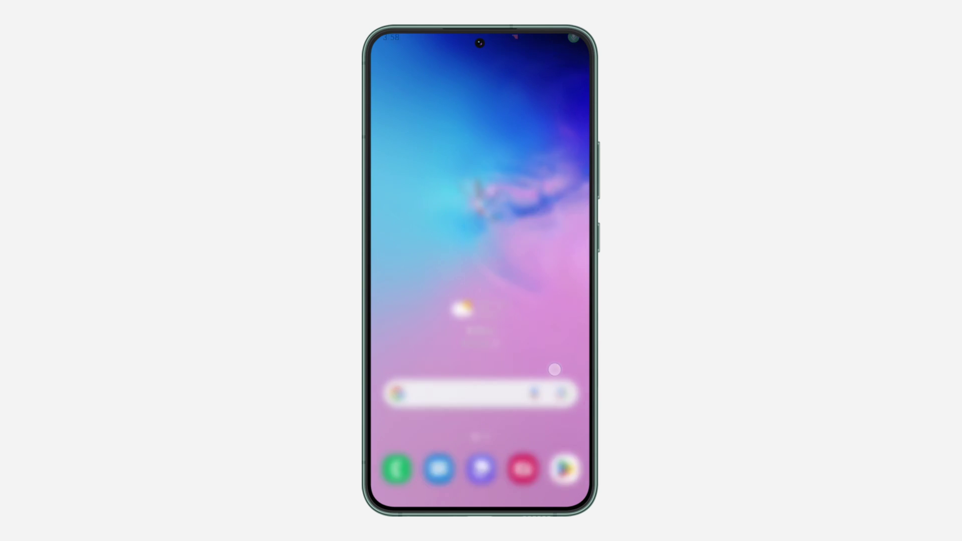